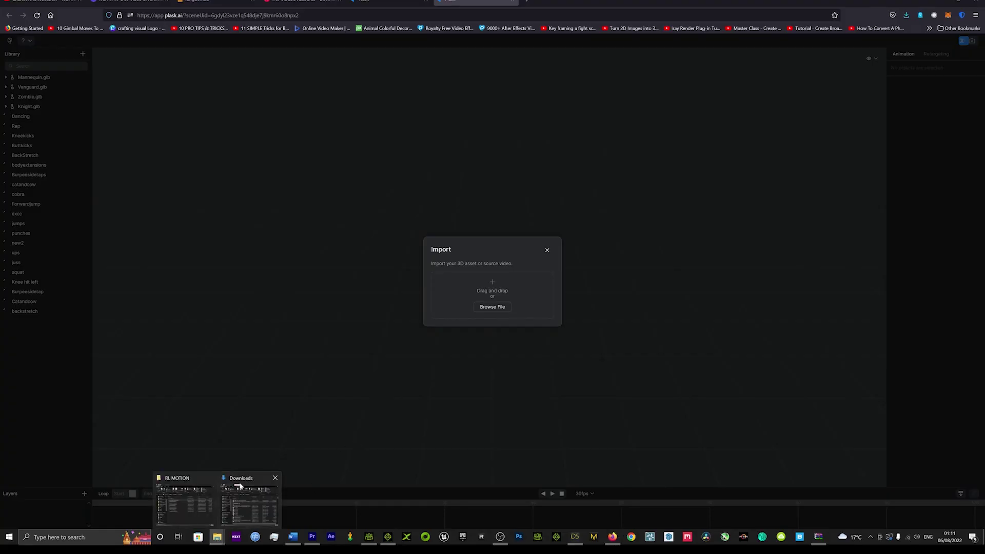
Import Sequence 01.mp4 from the Desktop folder into Plask's Import drop zone
click(247, 498)
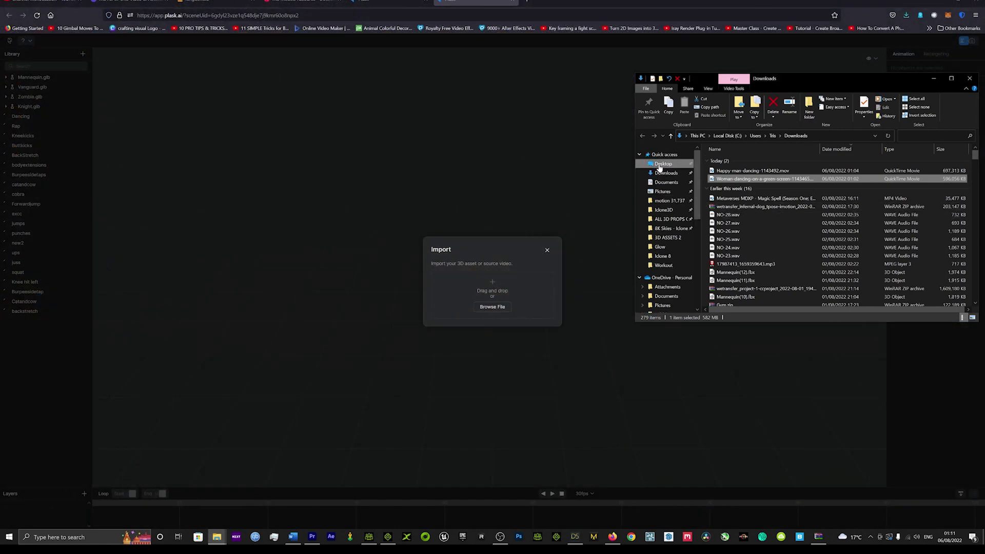
click(662, 164)
drag(726, 170, 486, 305)
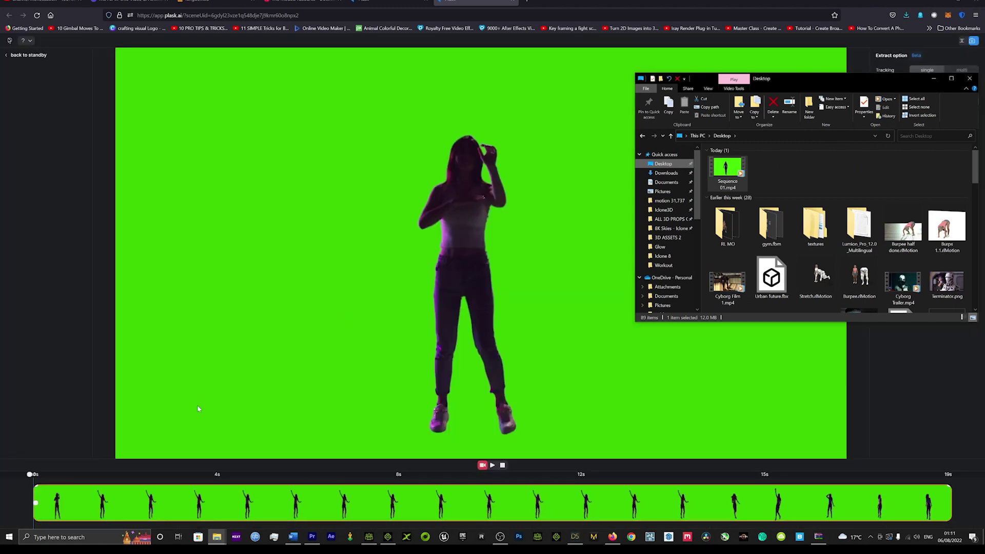
click(406, 343)
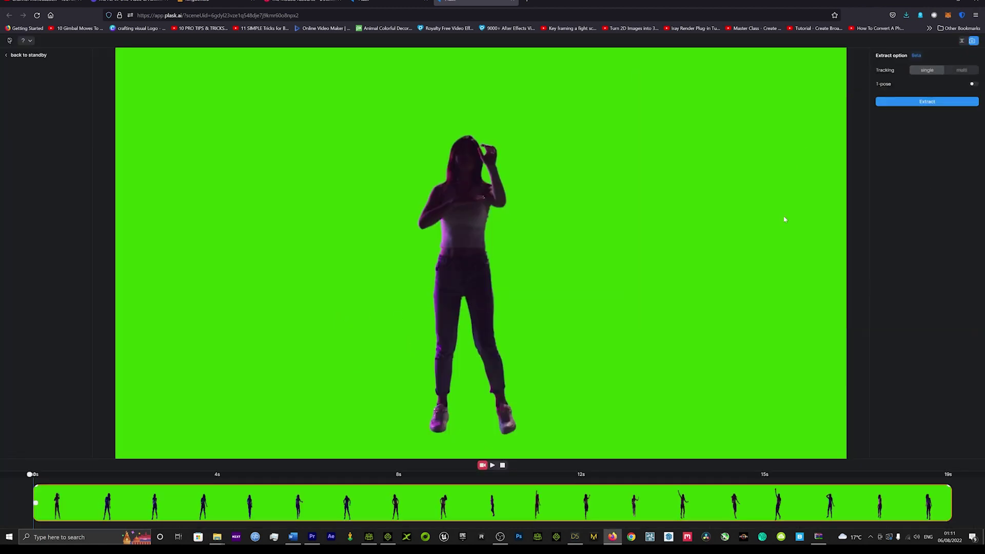
Extract the dancer's mocap from the video under the name Dance 1
click(922, 102)
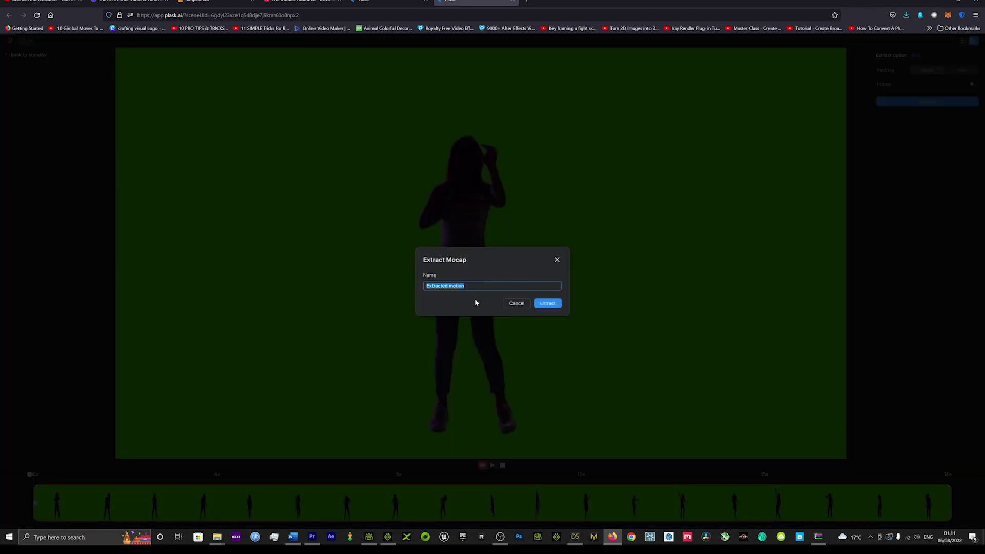
key(Caps_Lock)
click(543, 304)
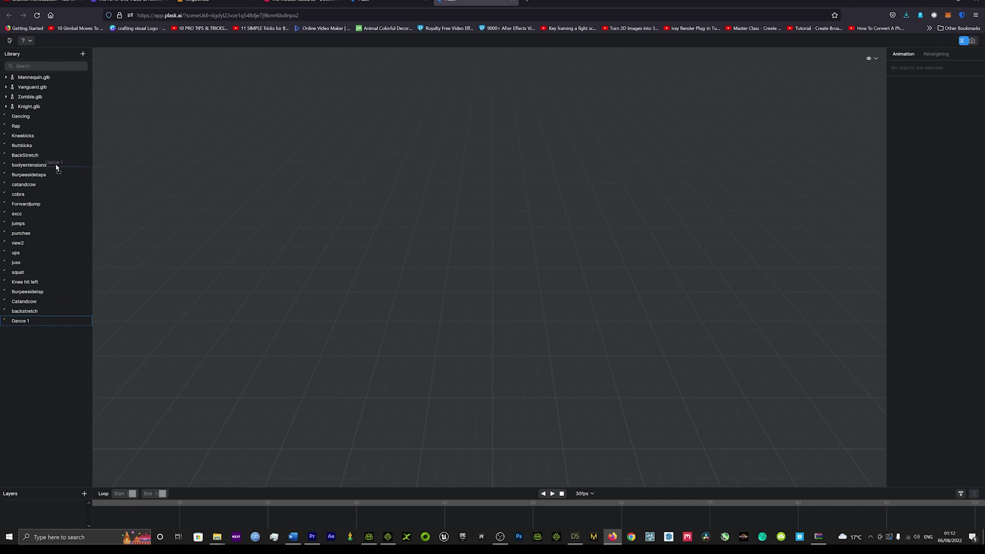
Apply Dance 1 to Mannequin.glb, export it as FBX, and load the Plask mocap mannequin into iClone
drag(43, 77, 44, 80)
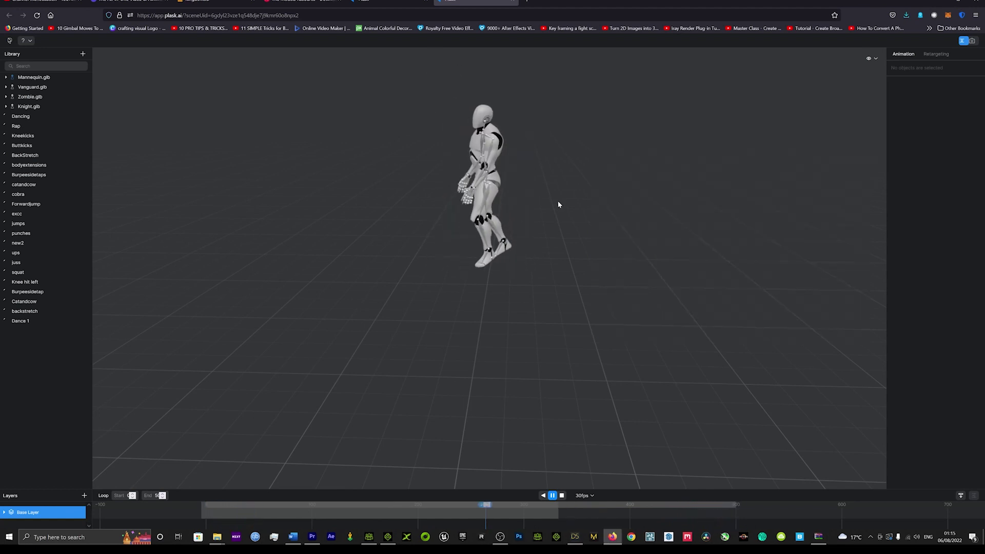
right_click(24, 79)
click(45, 135)
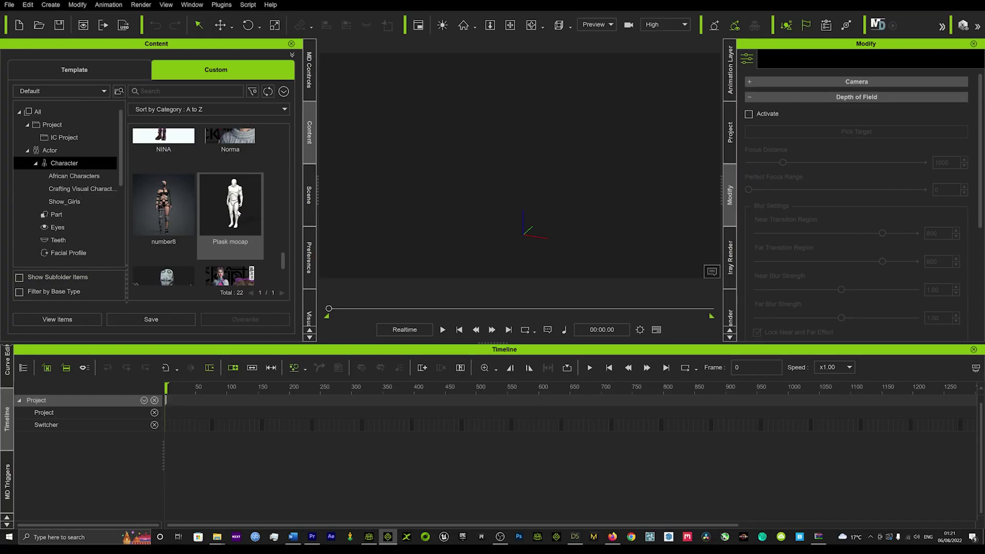
drag(237, 213, 532, 292)
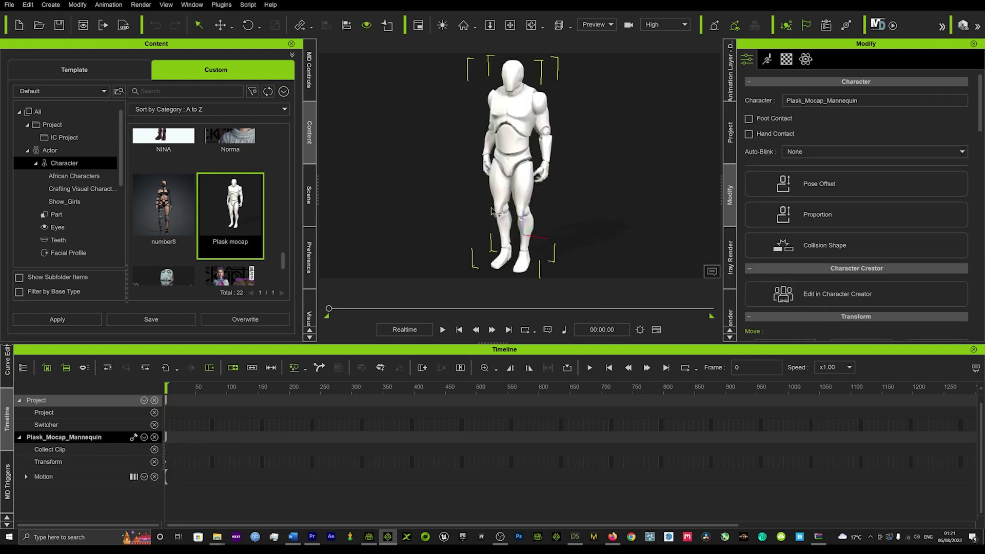
Import Mannequin(13).fbx onto the mannequin, dismiss the profile warning, and Convert All to retarget it
scroll(475, 183, down, 2)
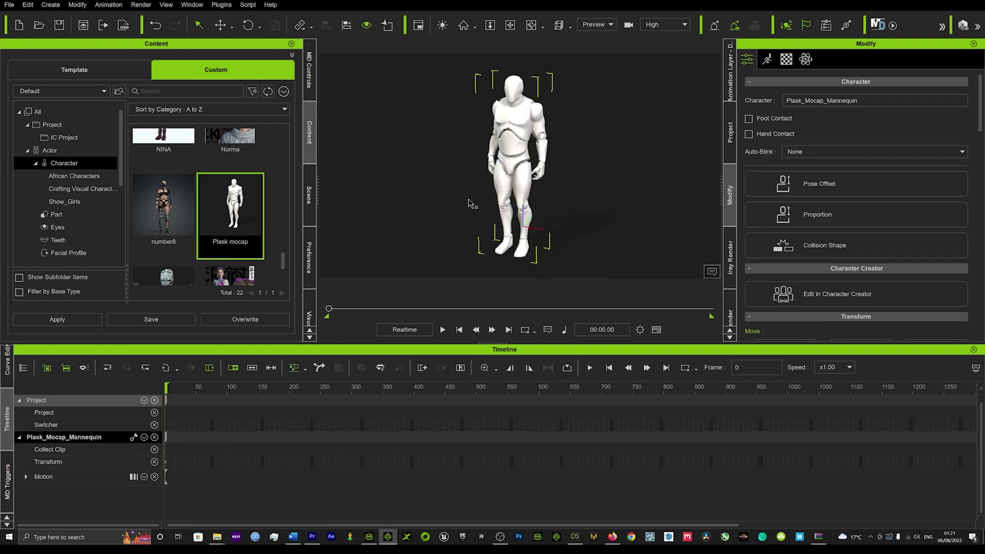
key(alt+Tab)
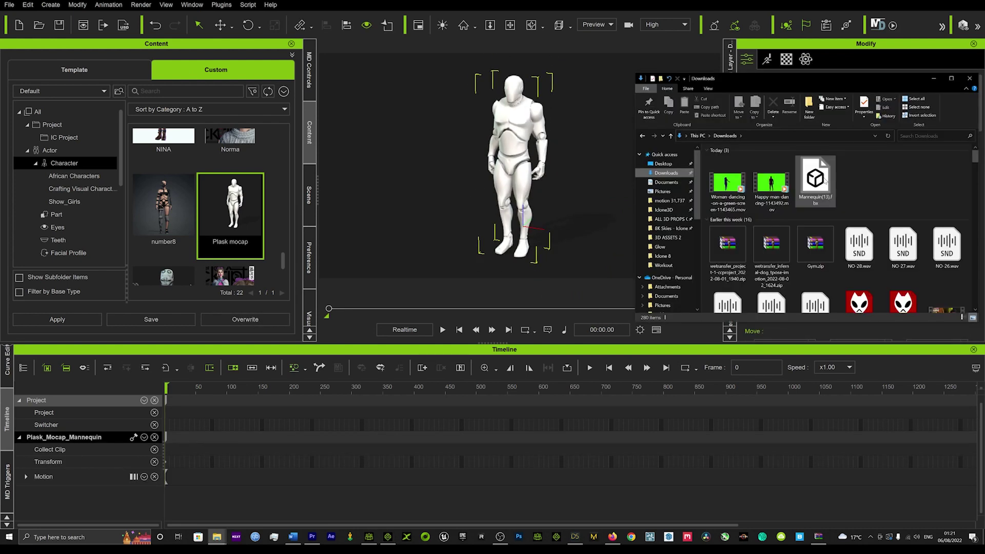
drag(815, 180, 511, 147)
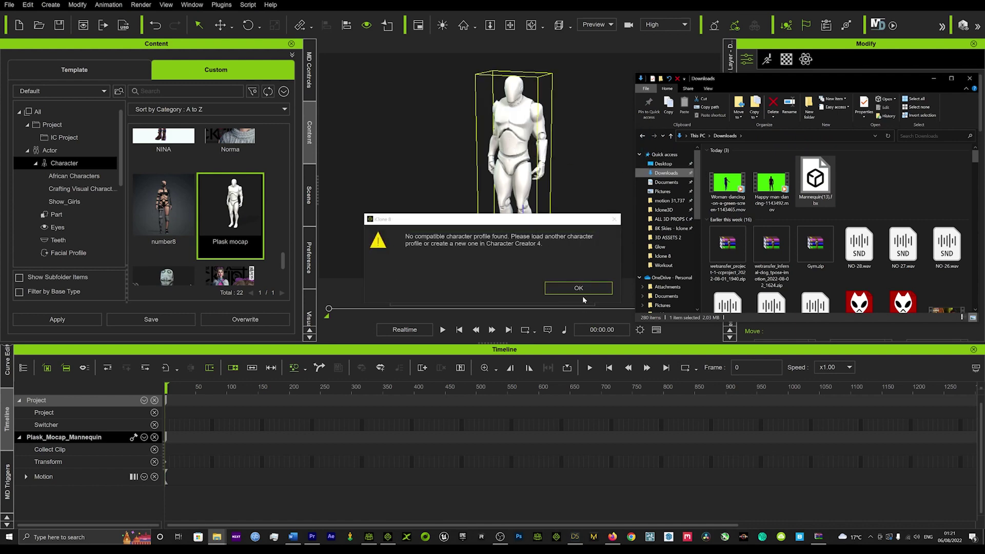
click(578, 288)
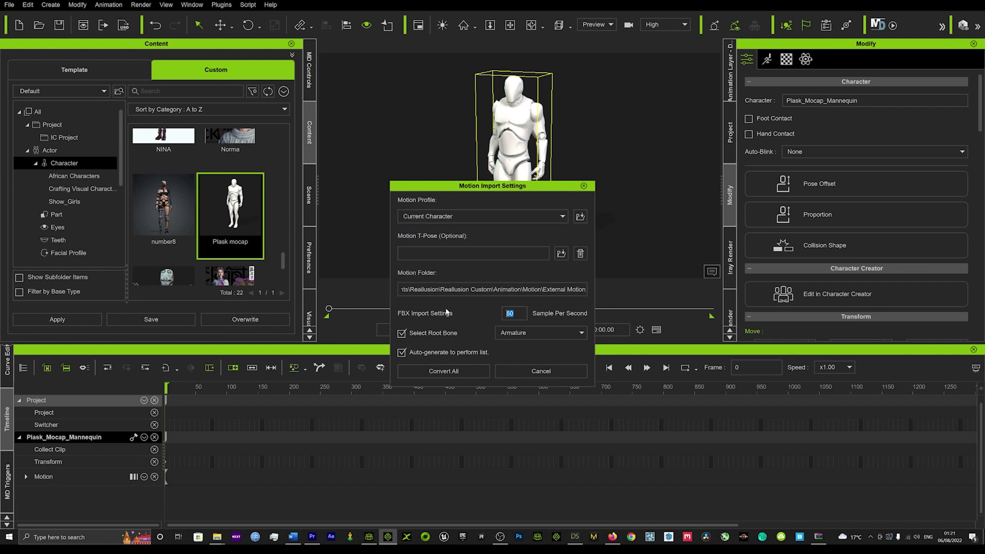
click(441, 371)
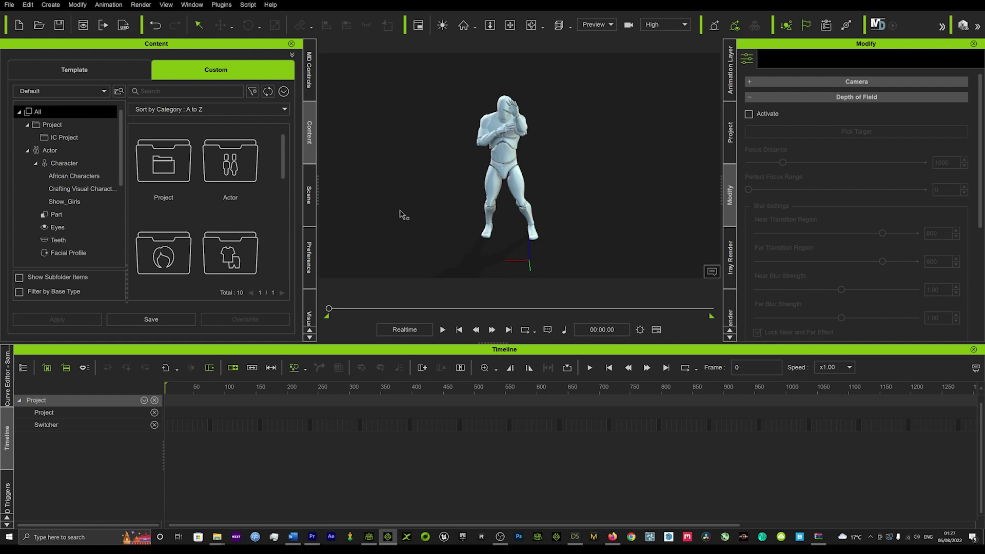
Play the retargeted dance and add the woman-dancing green-screen video as the 2D background
key(space)
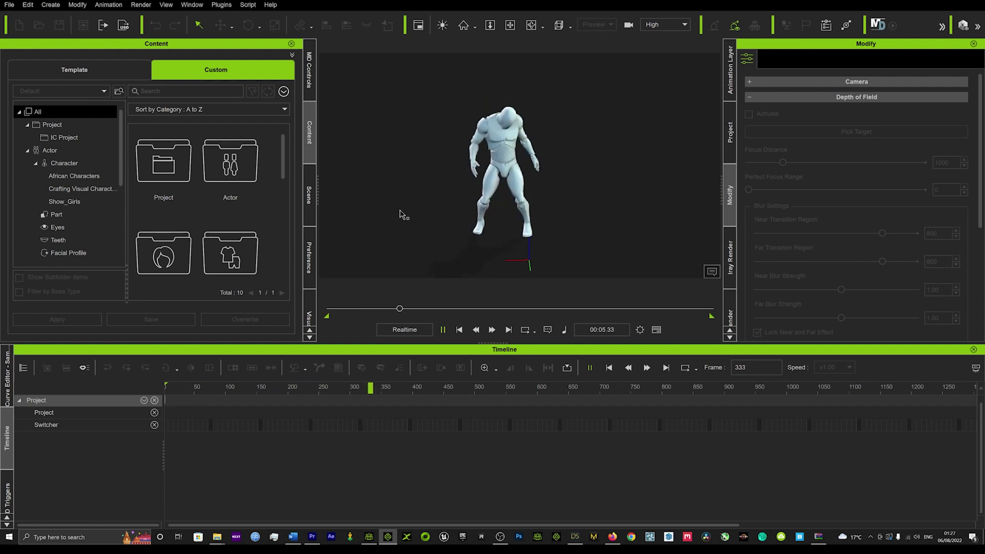
mouse_move(217, 537)
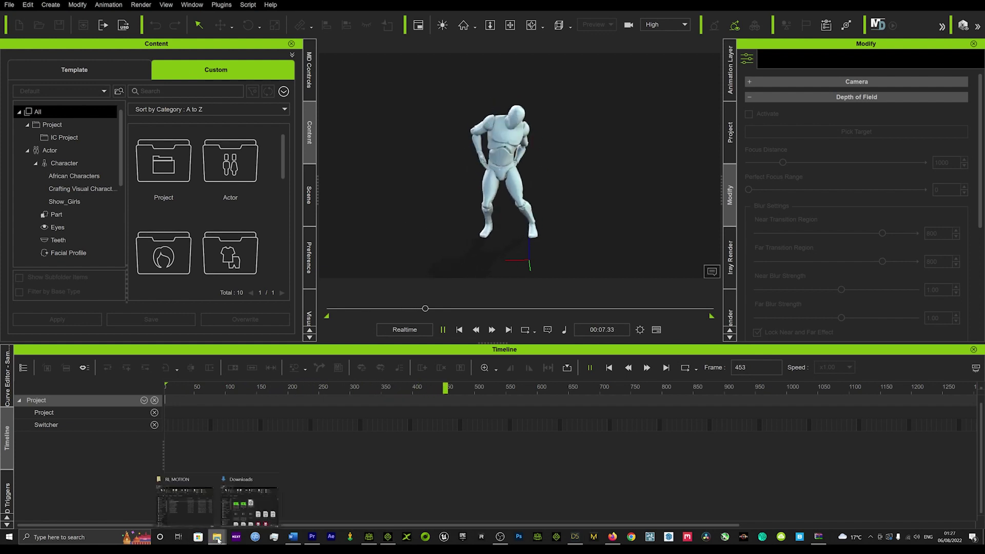
click(245, 505)
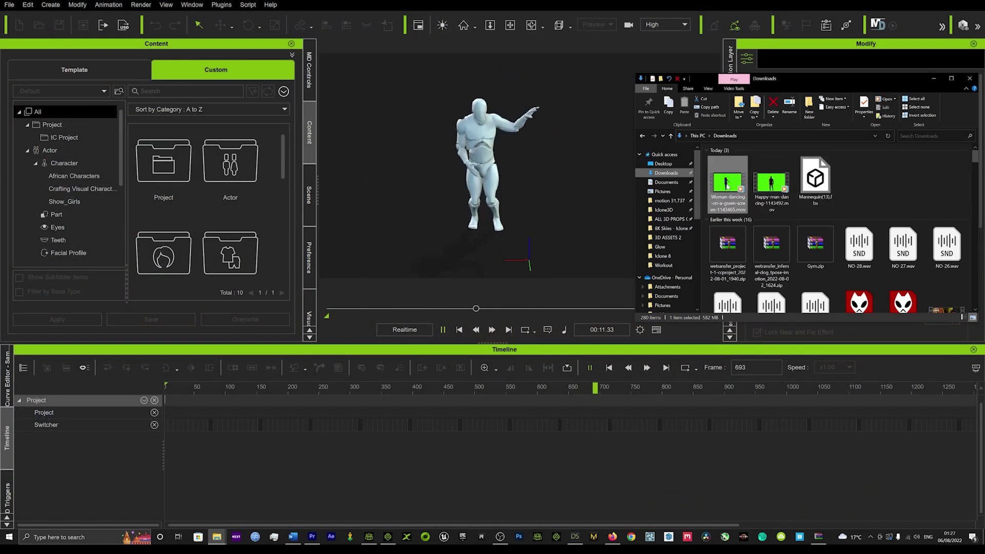
drag(728, 187, 525, 191)
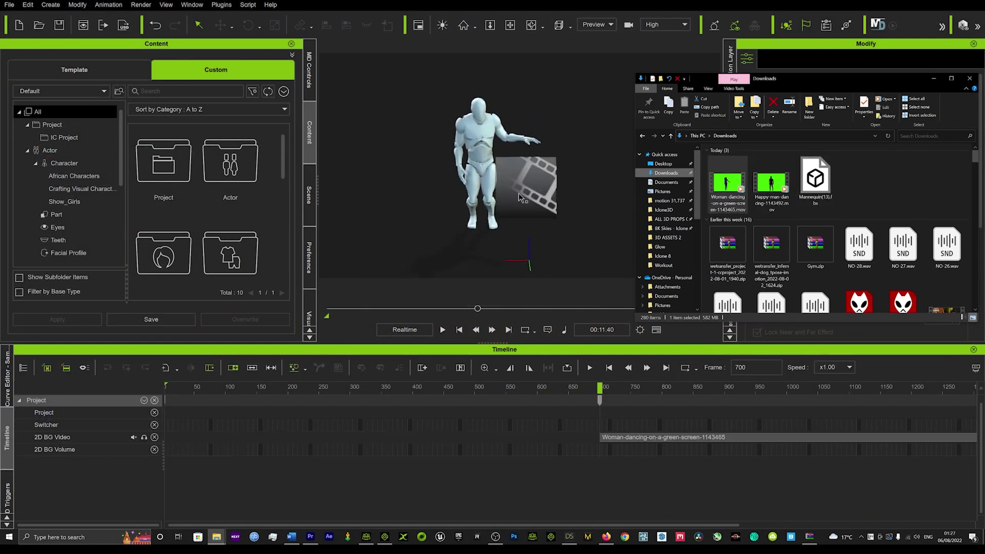
click(520, 200)
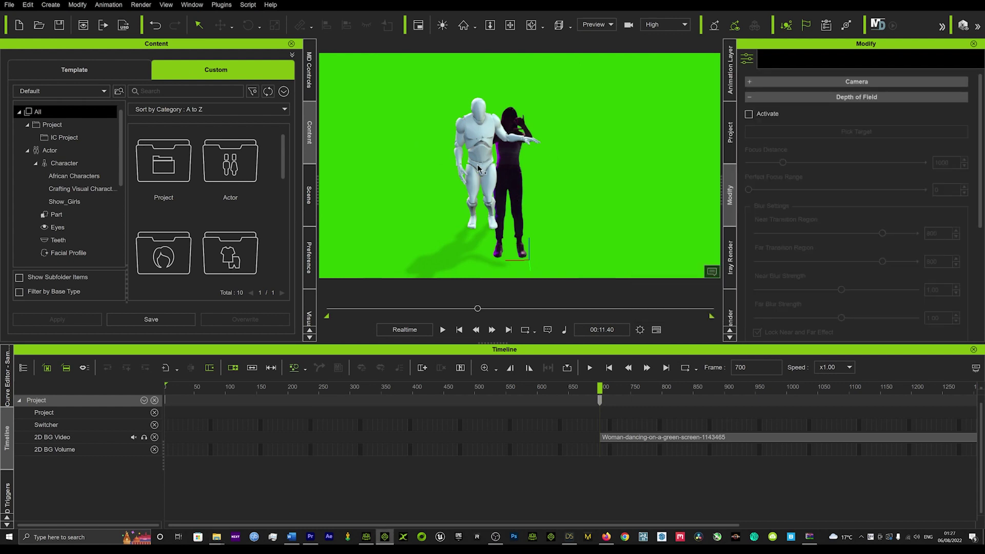
Rewind to frame 0 and orbit the camera so the mannequin stands beside the filmed dancer
right_drag(480, 167, 423, 182)
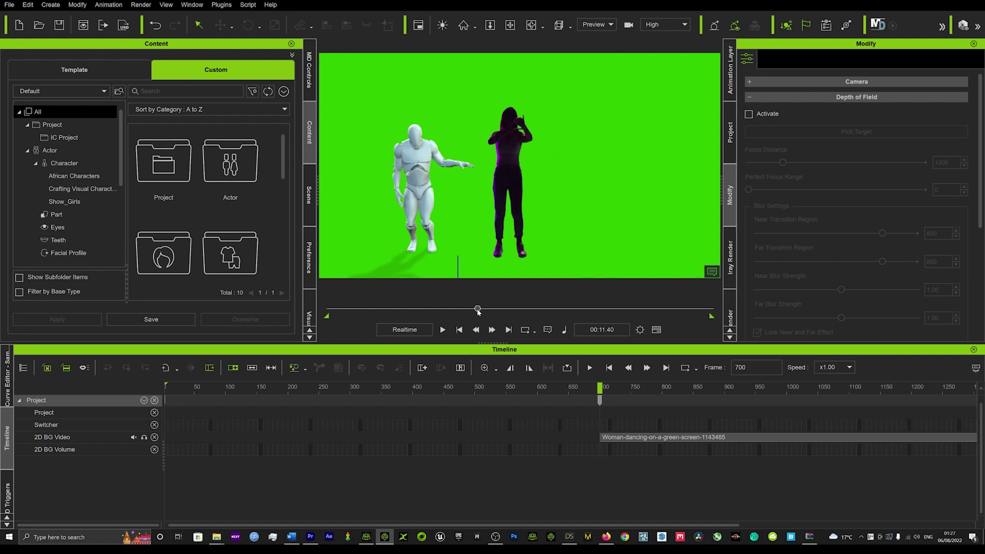
drag(478, 310, 247, 310)
right_drag(410, 224, 406, 172)
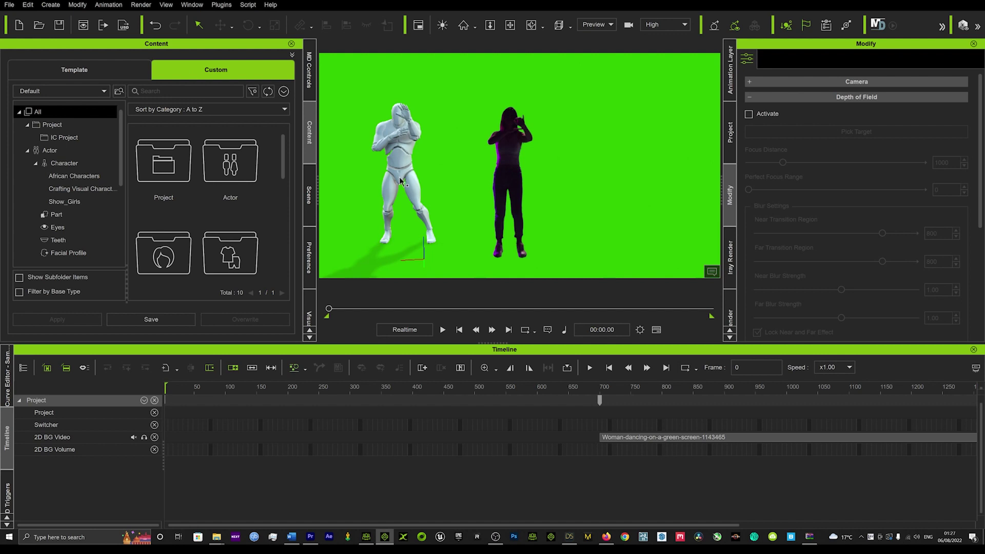
Move the 2D BG Video clip to frame 0 and play the synced dance
key(space)
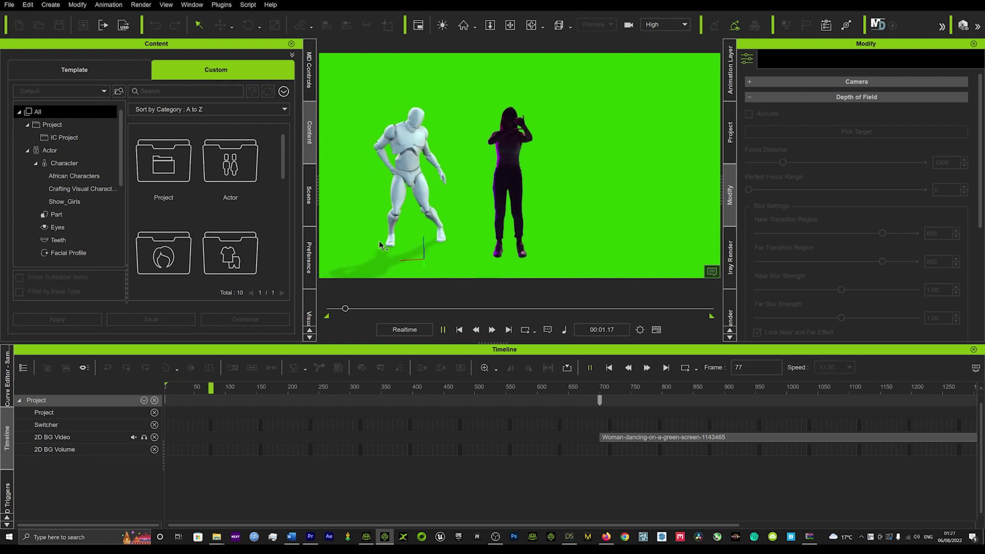
drag(602, 437, 135, 436)
key(space)
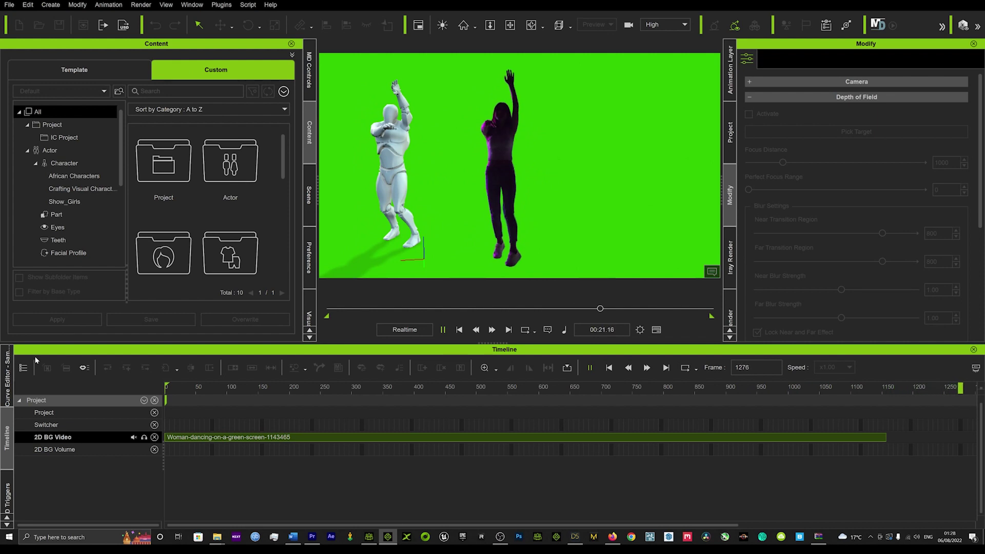
Stop playback, collect the mannequin's whole dance as a clip, and add it to the motion library
key(space)
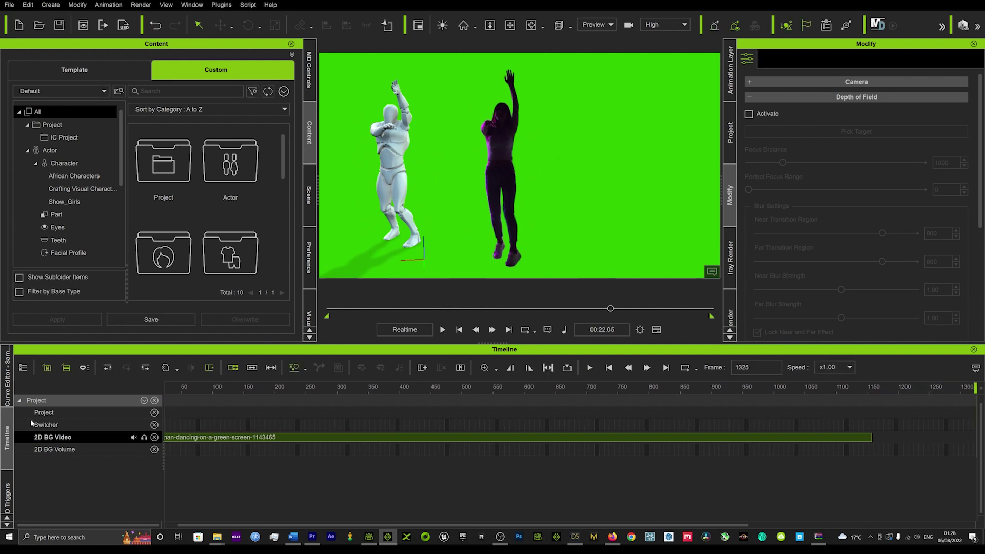
scroll(334, 489, left, 1)
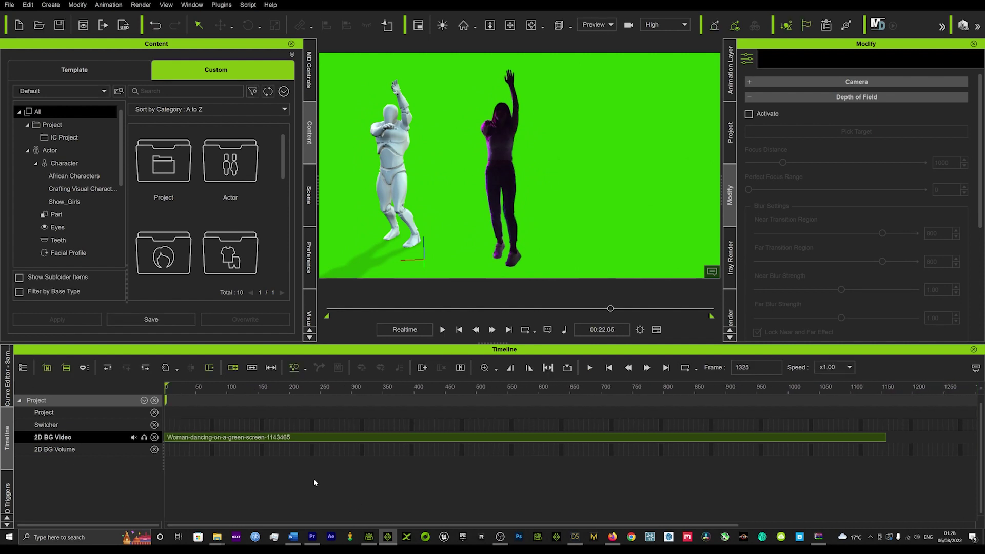
click(395, 143)
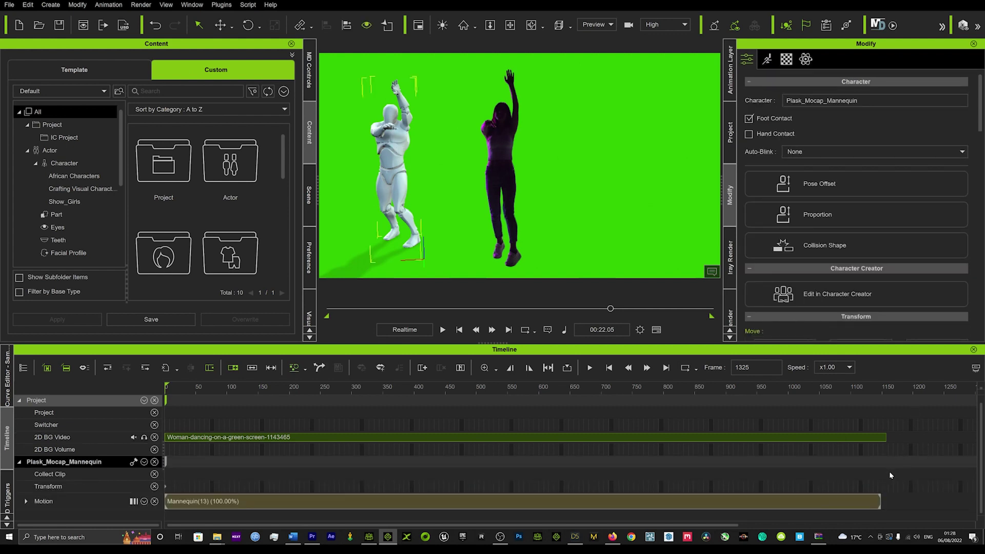
drag(888, 471, 201, 463)
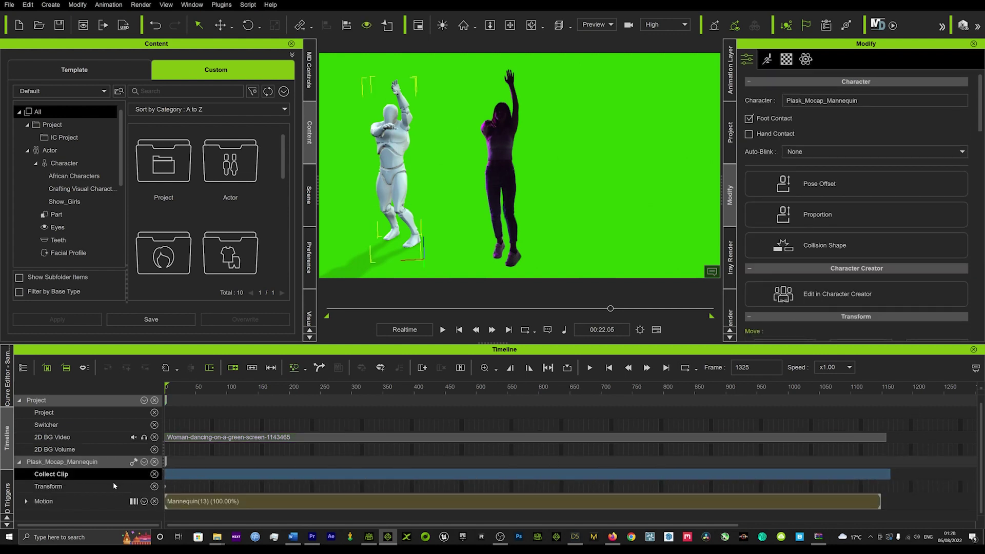
right_click(248, 477)
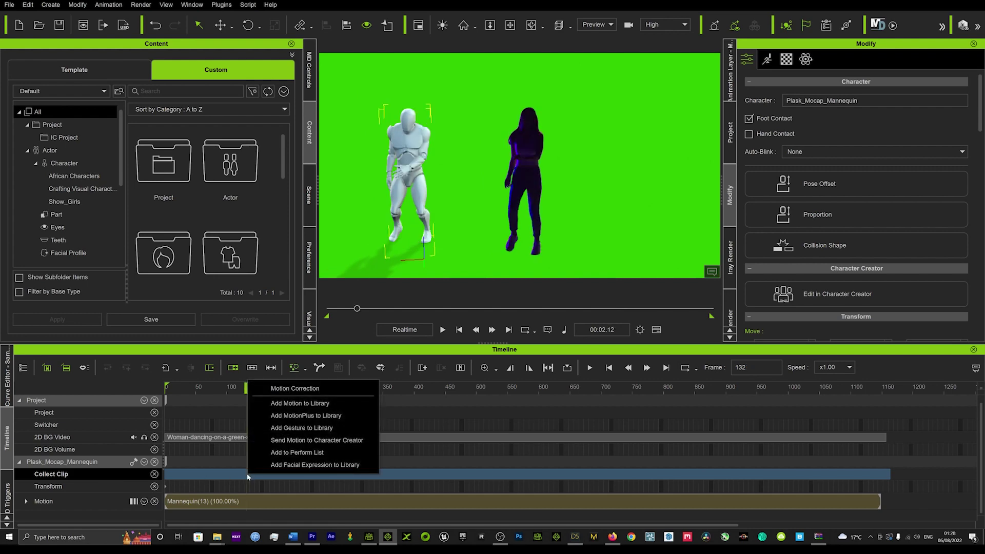
click(299, 403)
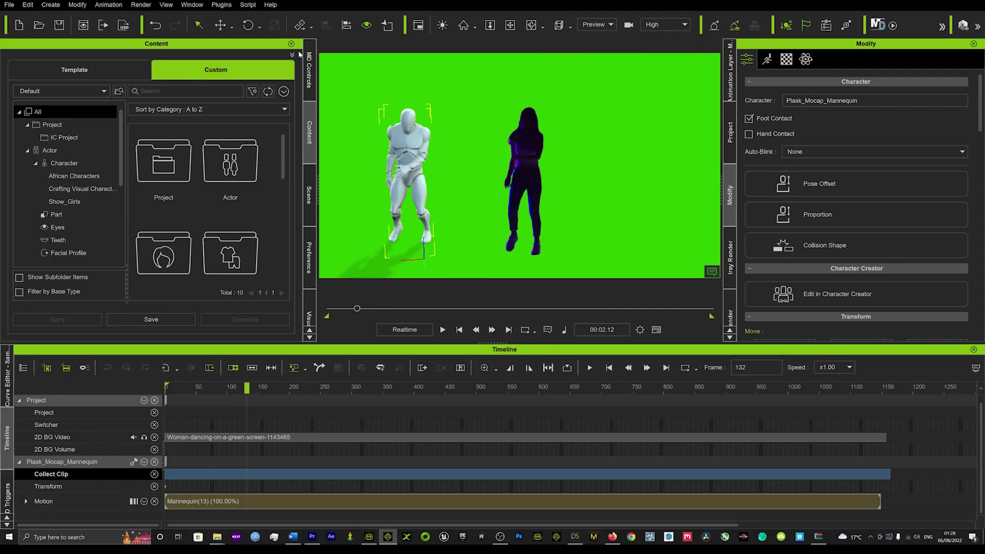
Start a new project, choosing to save the current one first
click(20, 26)
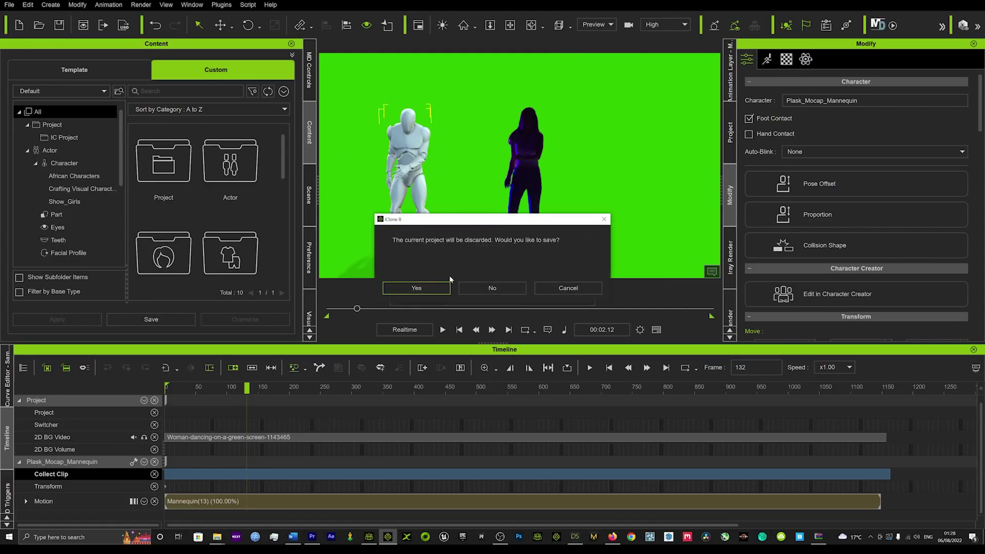
click(501, 288)
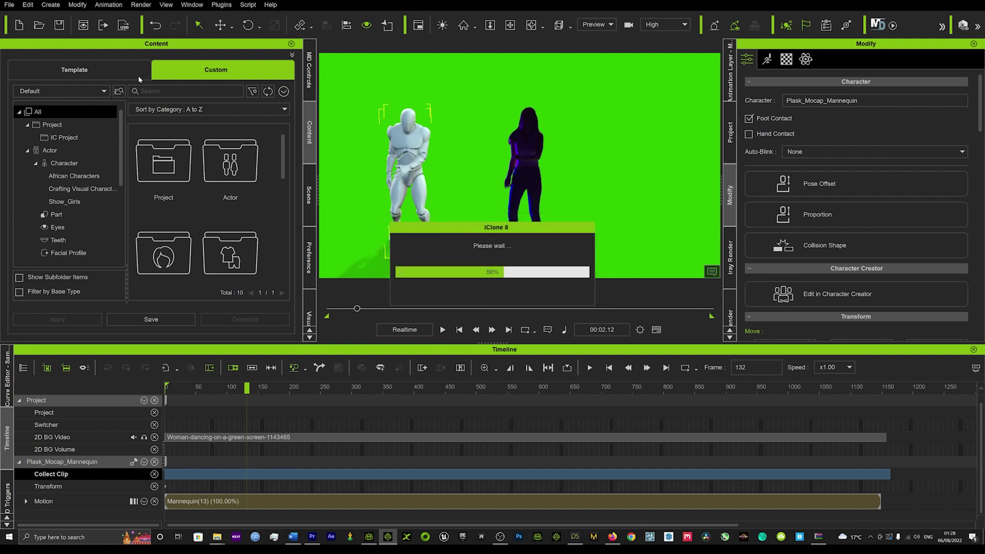